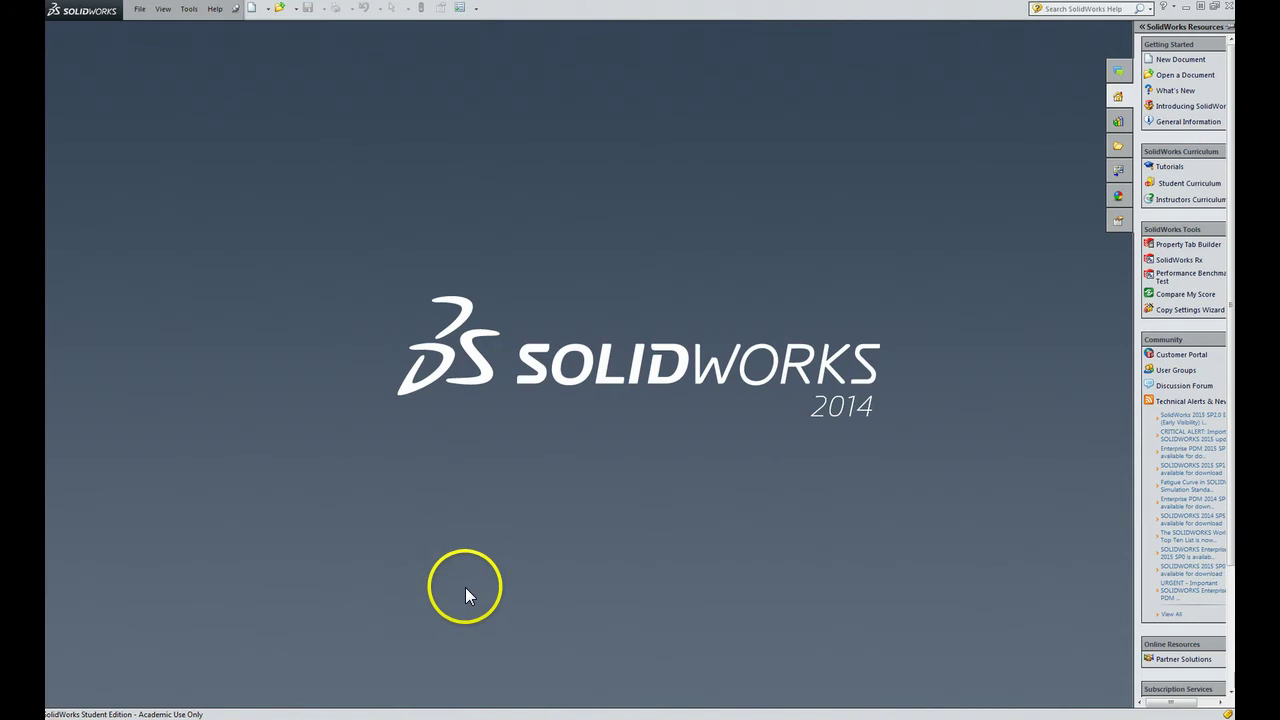
- Create a new part from the tutorial part template and start a sketch on the Front plane
{"action": "left_click", "coordinate": [275, 26]}
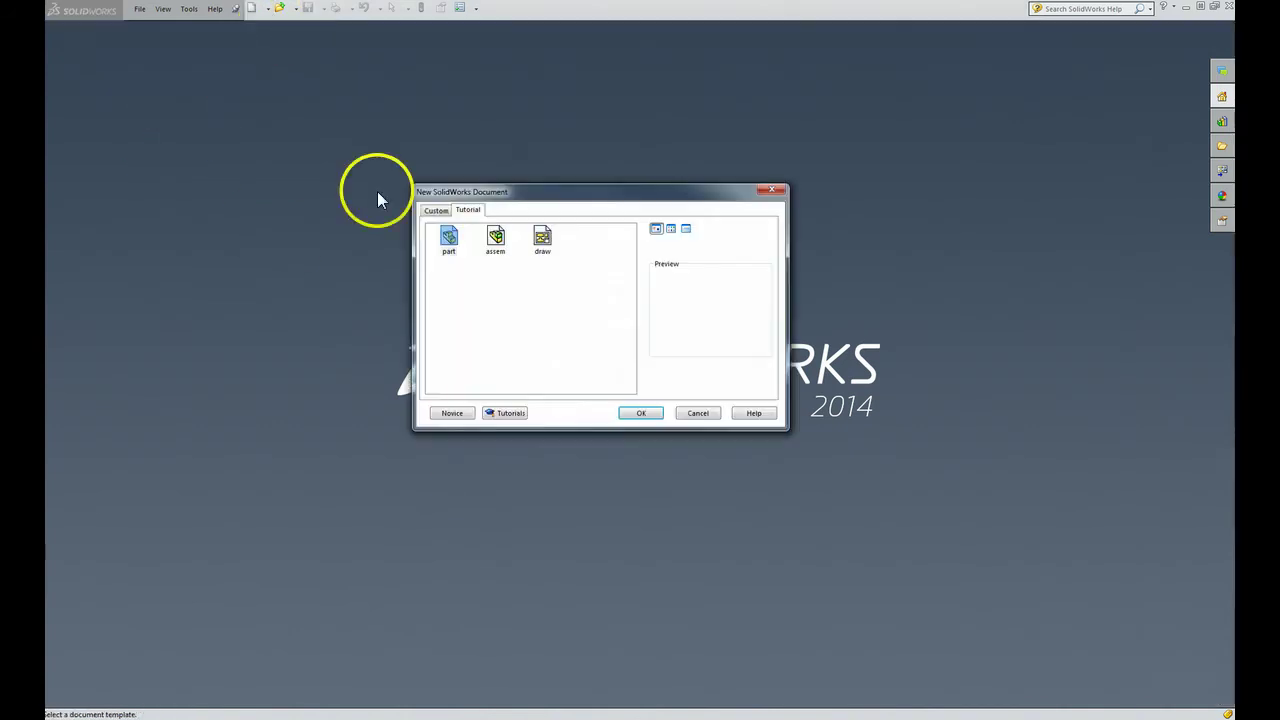
{"action": "left_click", "coordinate": [642, 414]}
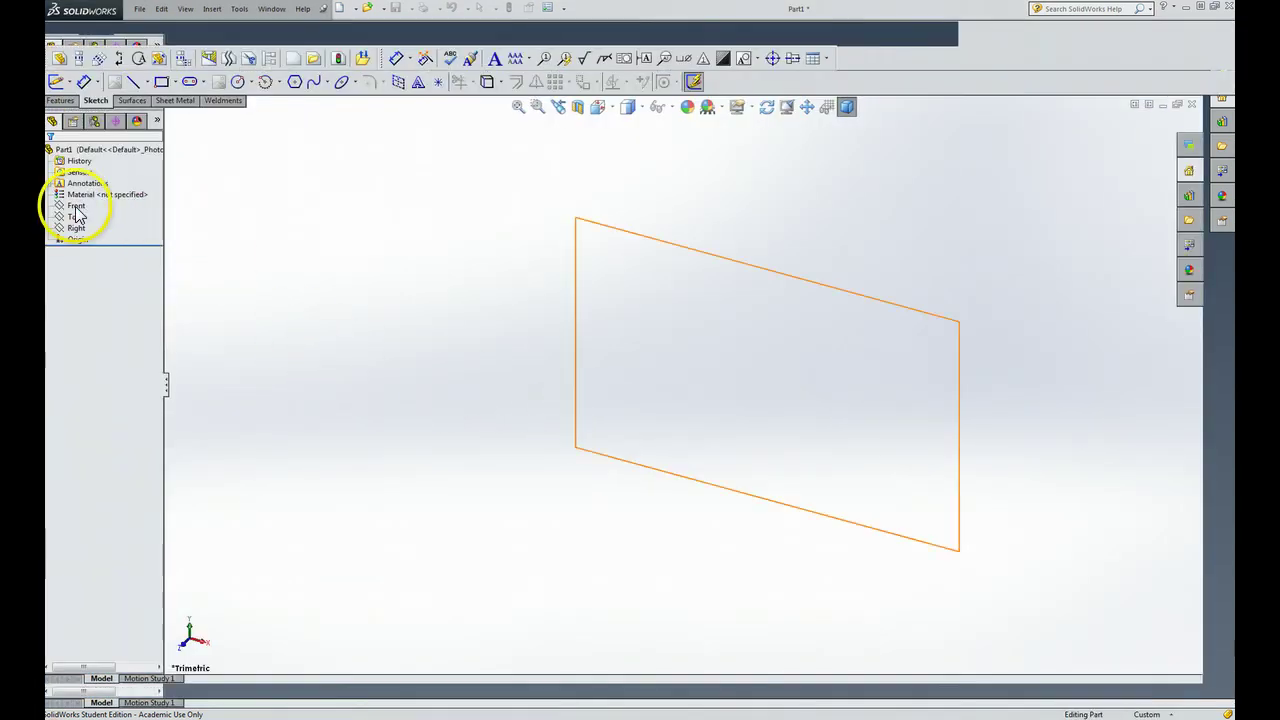
{"action": "left_click", "coordinate": [75, 205]}
{"action": "left_click", "coordinate": [76, 207]}
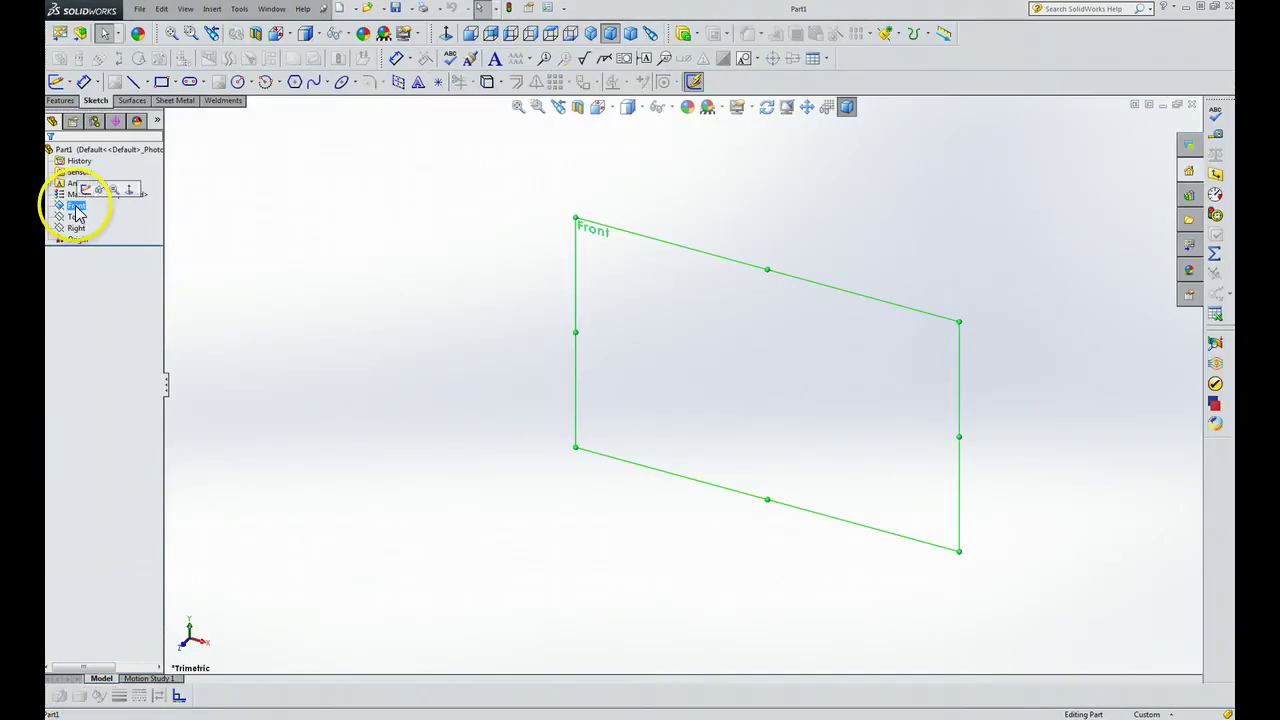
{"action": "left_click", "coordinate": [56, 83]}
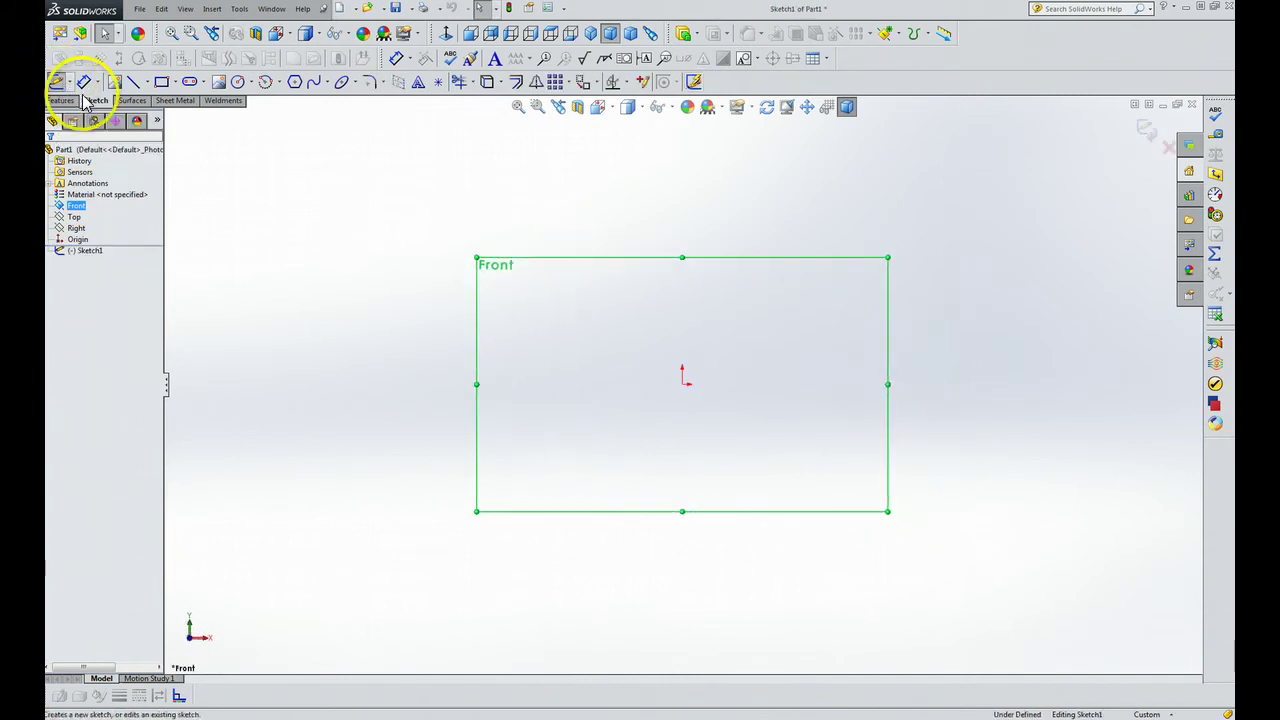
- Sketch a corner rectangle about 62 mm wide and 43 mm high, extending up and to the left from the origin
{"action": "left_click", "coordinate": [176, 84]}
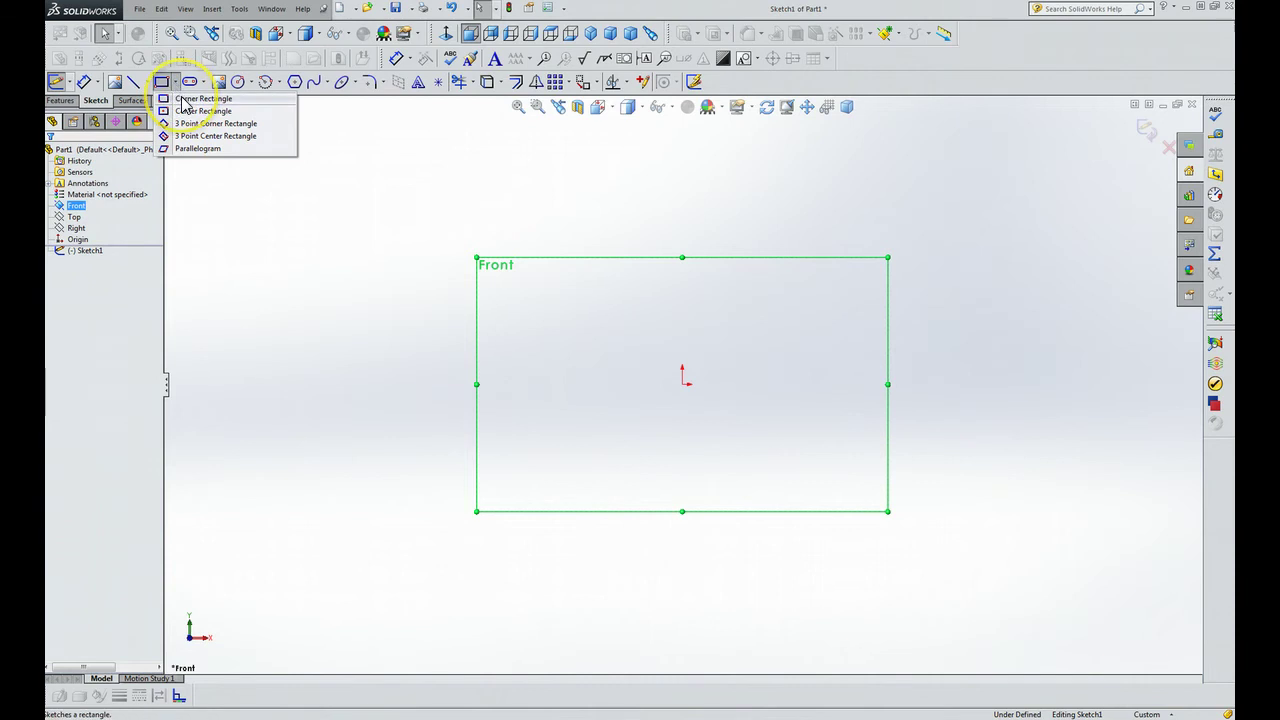
{"action": "left_click", "coordinate": [182, 99]}
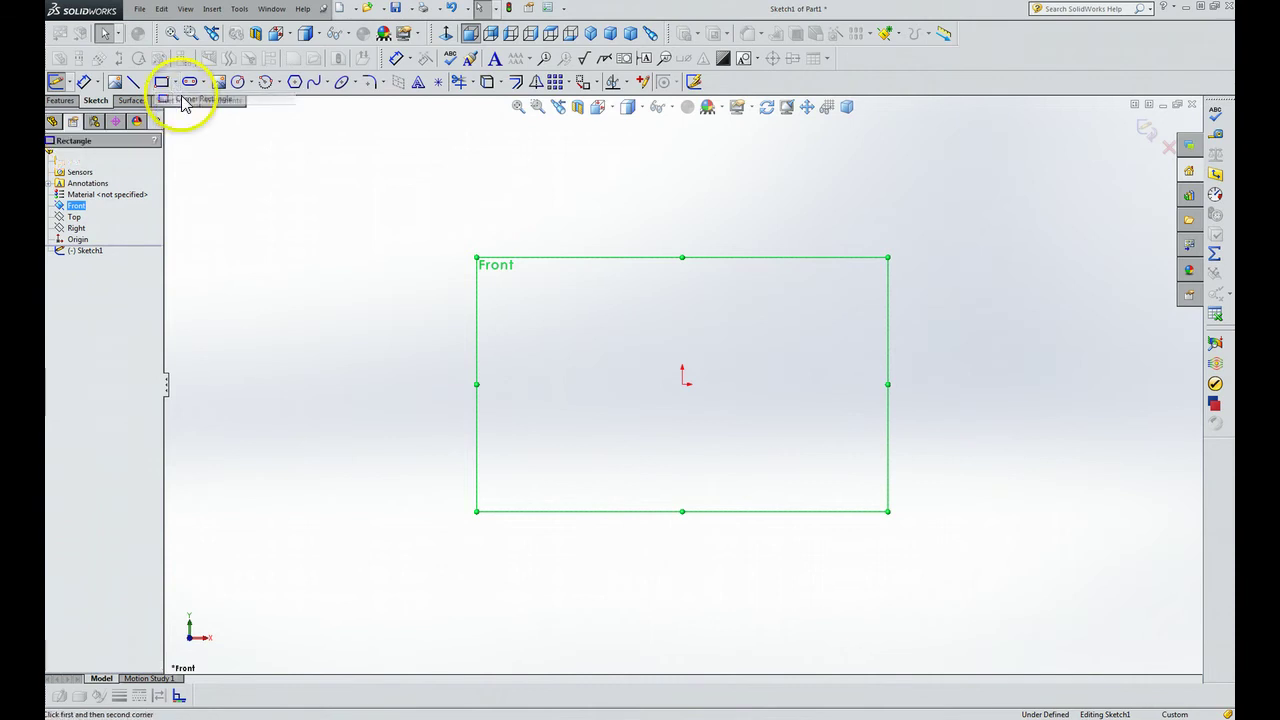
{"action": "left_click", "coordinate": [682, 385]}
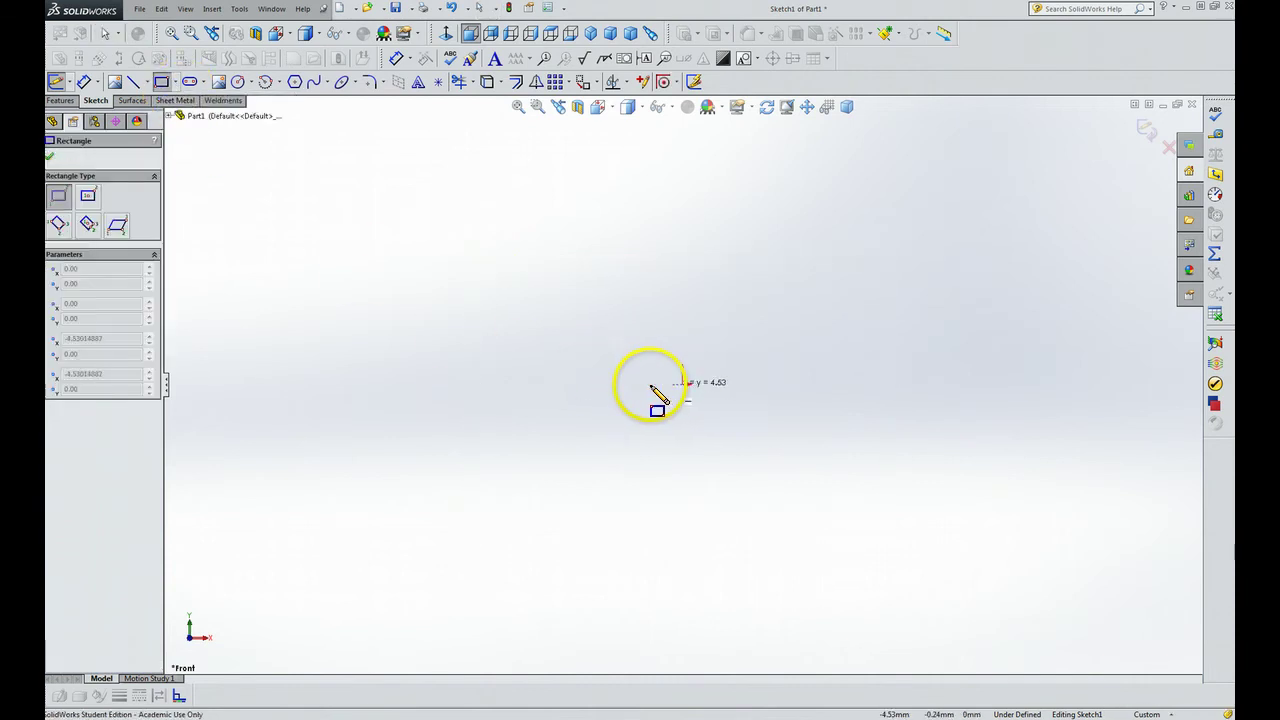
{"action": "left_click", "coordinate": [523, 274]}
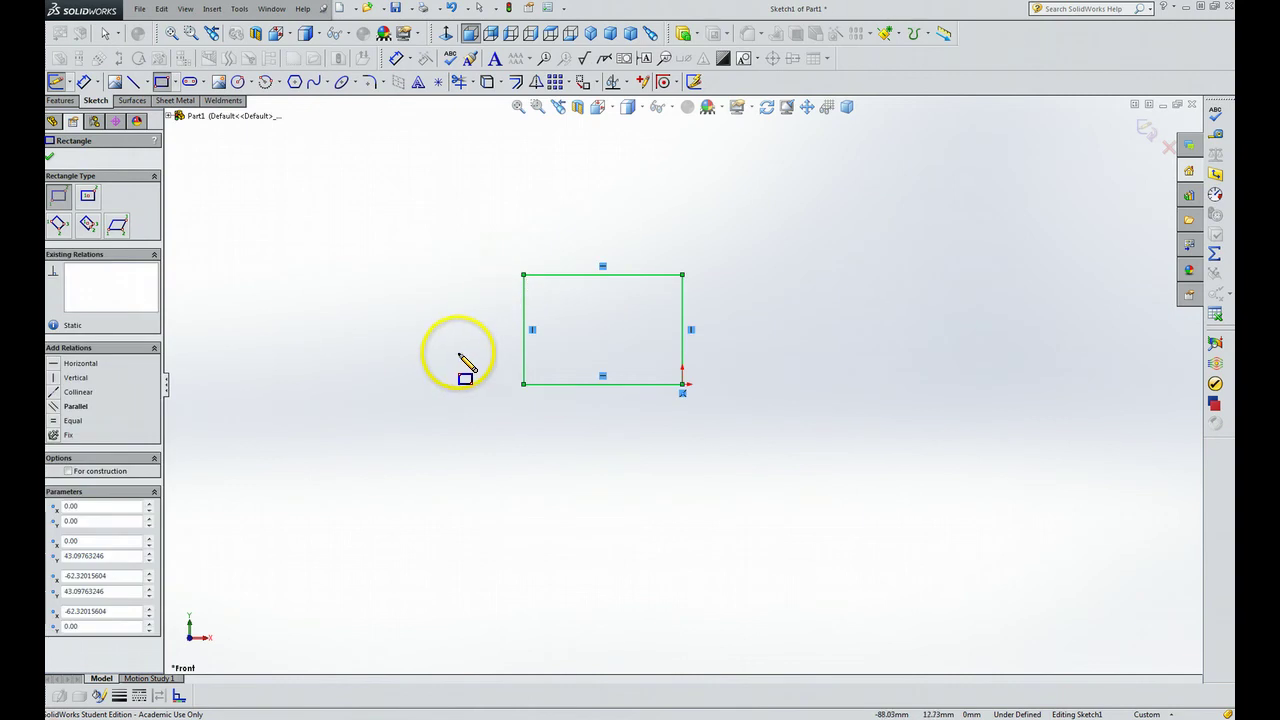
{"action": "key", "text": "Escape"}
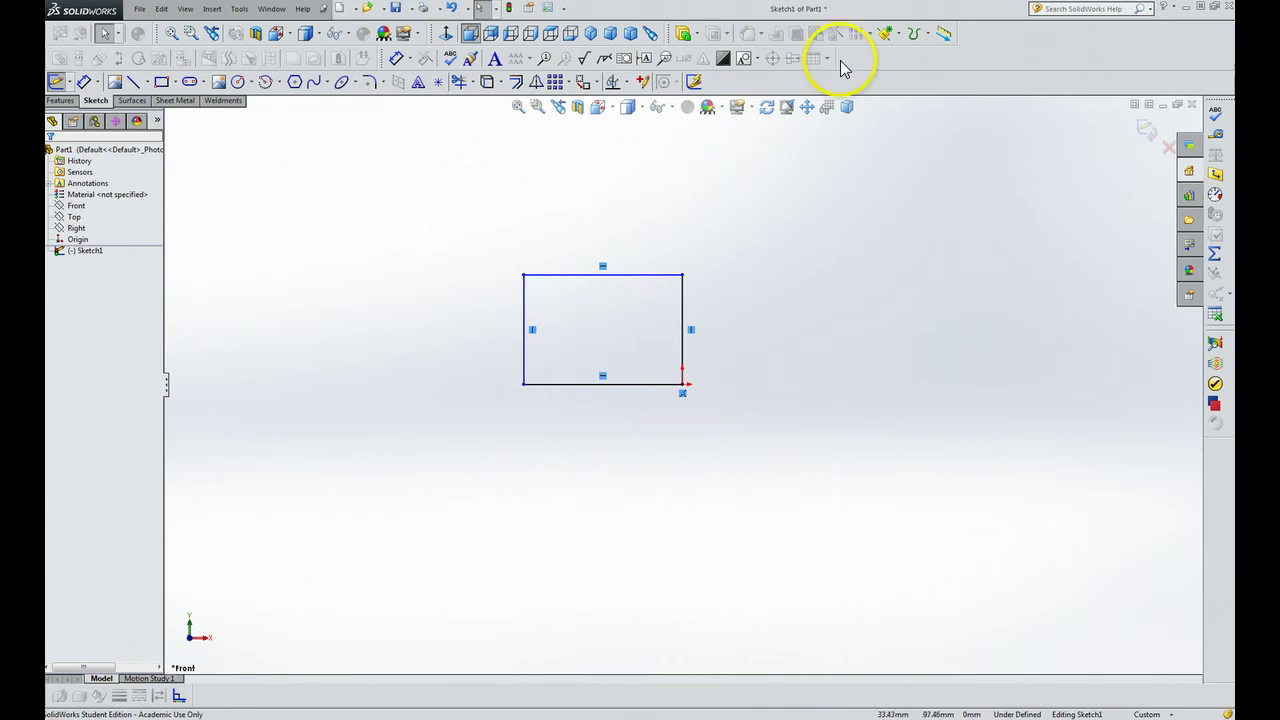
- Extrude the rectangle as a blind boss 36 mm deep from the sketch plane
{"action": "left_click", "coordinate": [699, 37]}
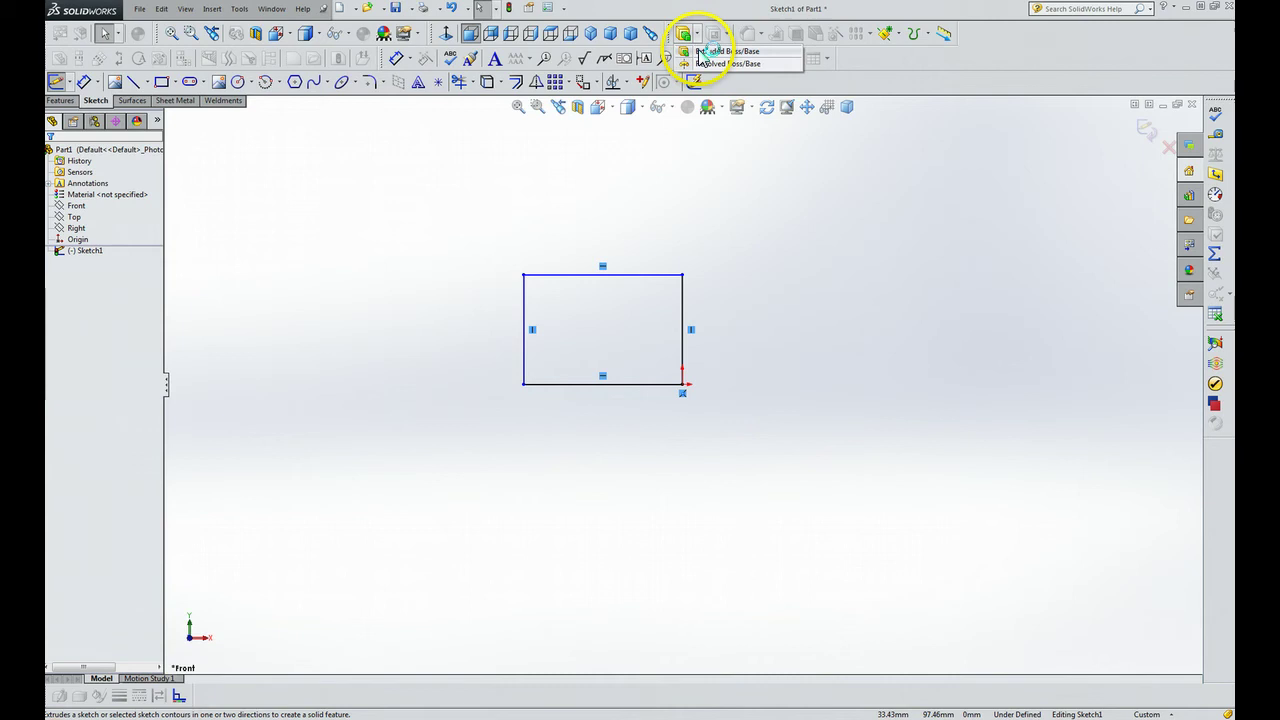
{"action": "left_click", "coordinate": [701, 52]}
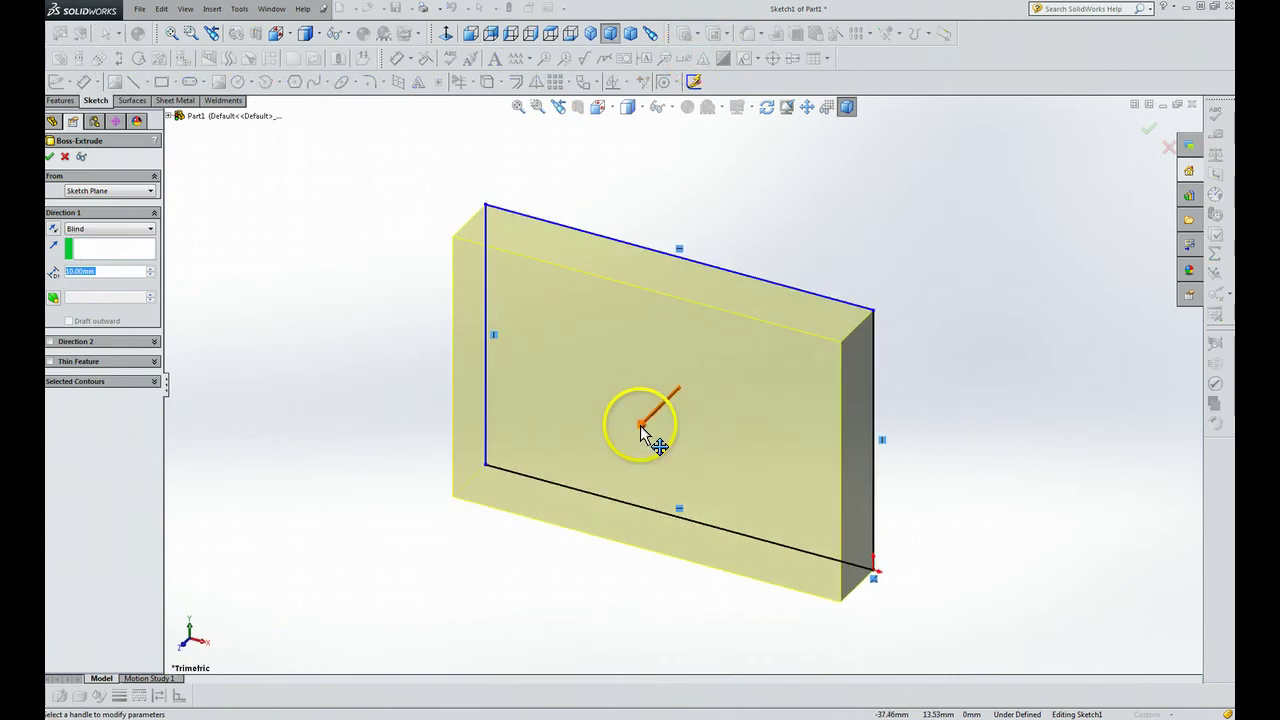
{"action": "mouse_move", "coordinate": [640, 425]}
{"action": "left_mouse_down"}
{"action": "mouse_move", "coordinate": [634, 463]}
{"action": "mouse_move", "coordinate": [557, 508]}
{"action": "left_mouse_up"}
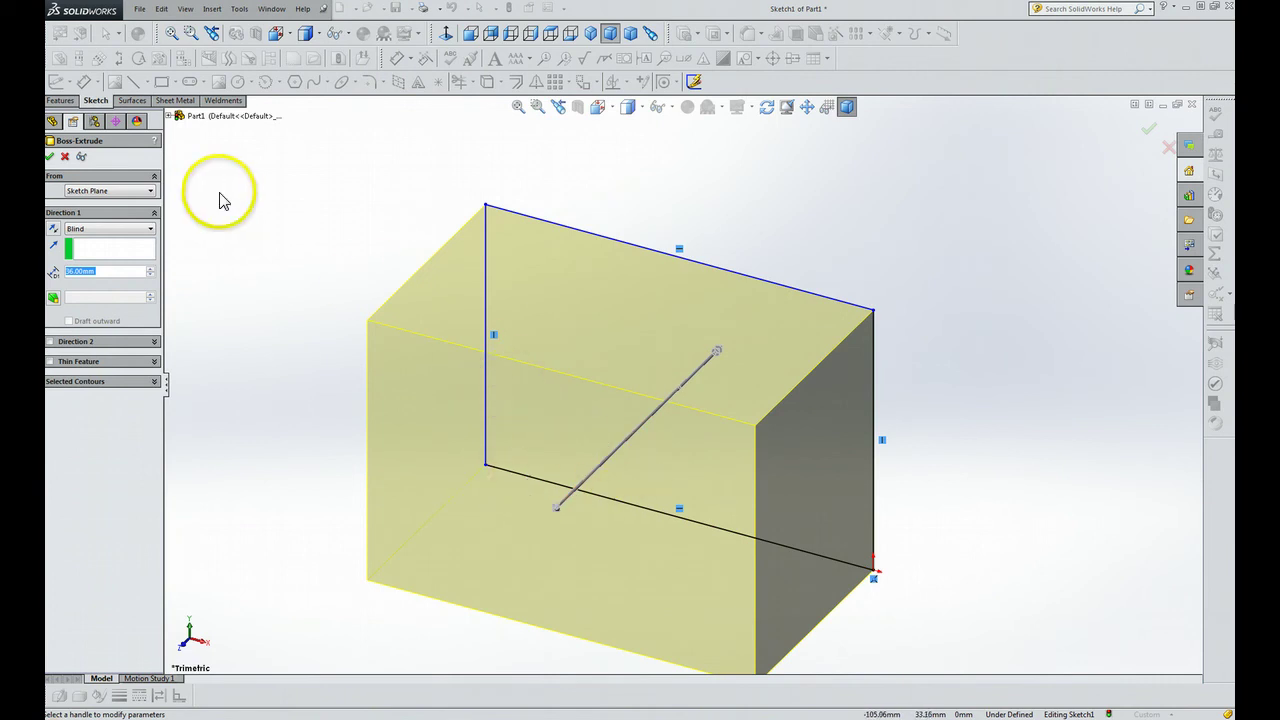
{"action": "left_click", "coordinate": [51, 158]}
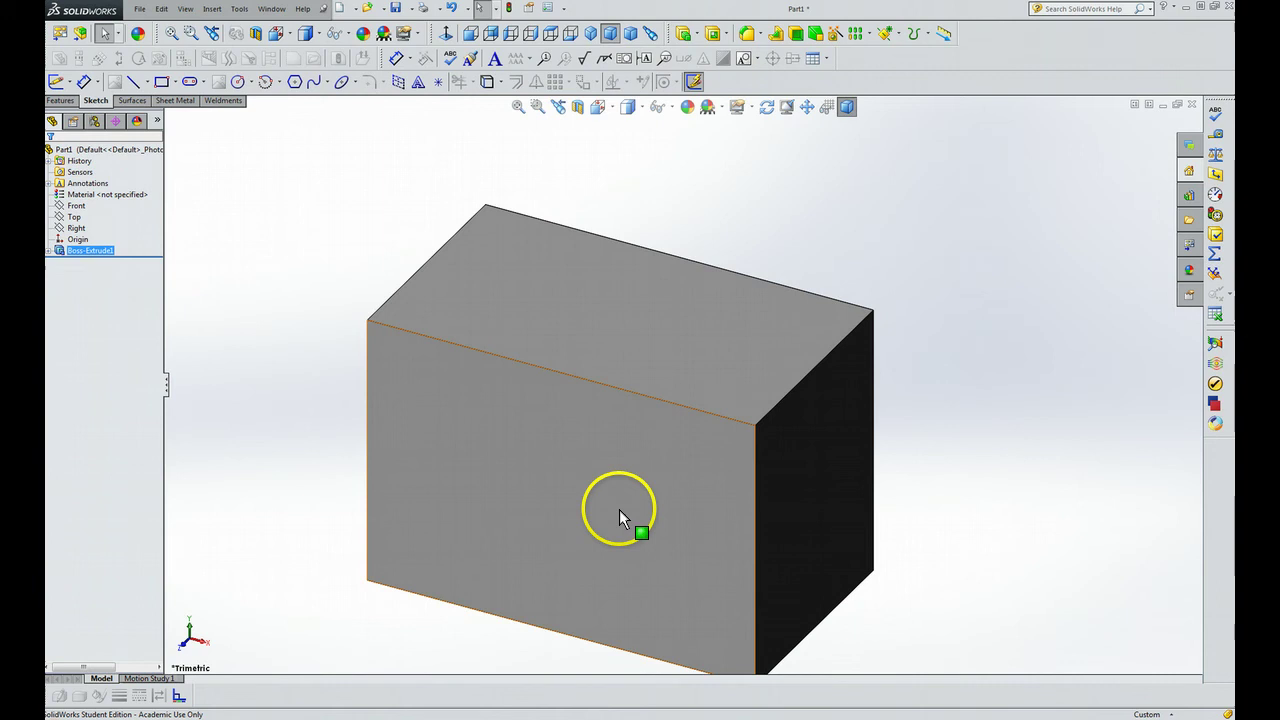
- Look at the block in the standard top, front and right views
{"action": "left_click", "coordinate": [612, 110]}
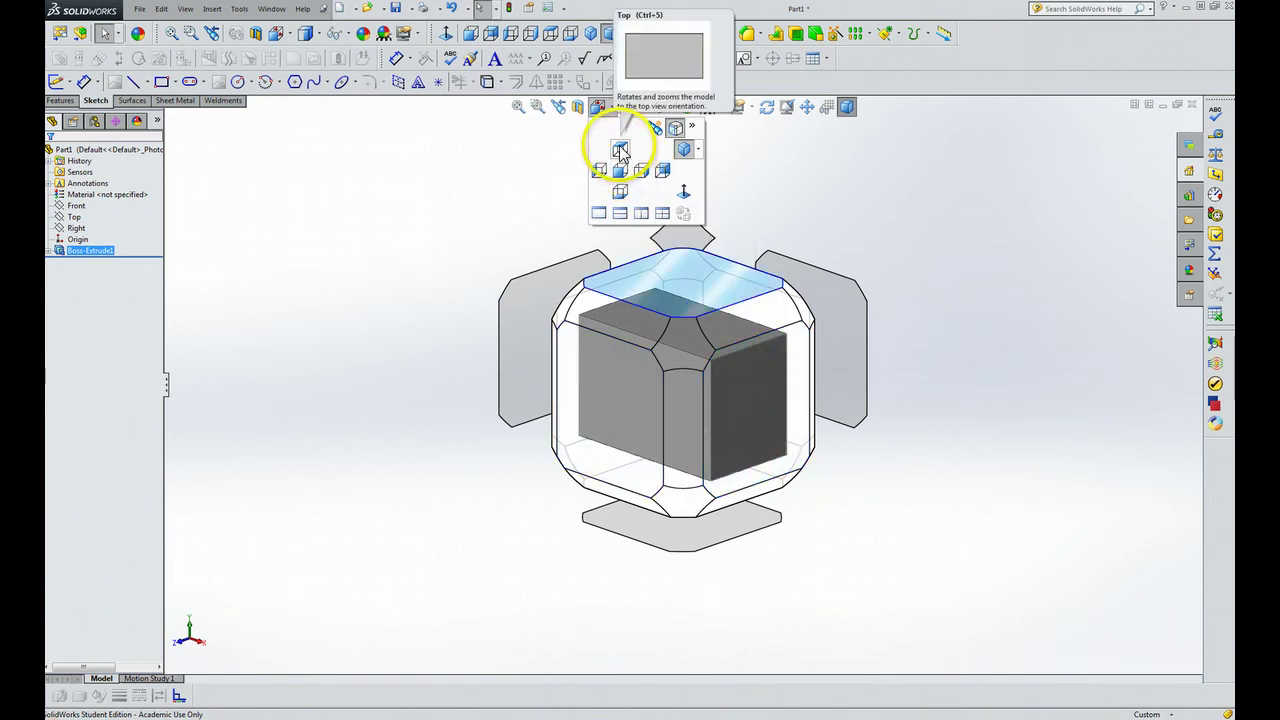
{"action": "left_click", "coordinate": [619, 147]}
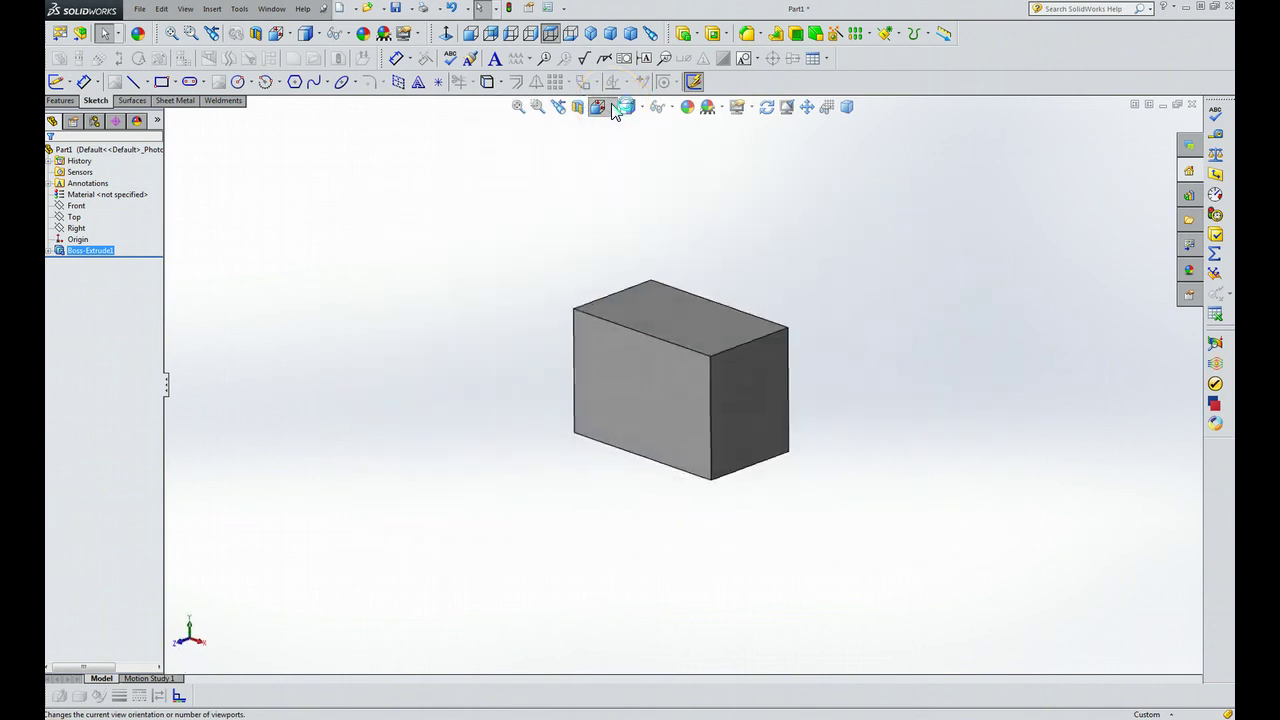
{"action": "left_click", "coordinate": [610, 110]}
{"action": "left_click", "coordinate": [620, 170]}
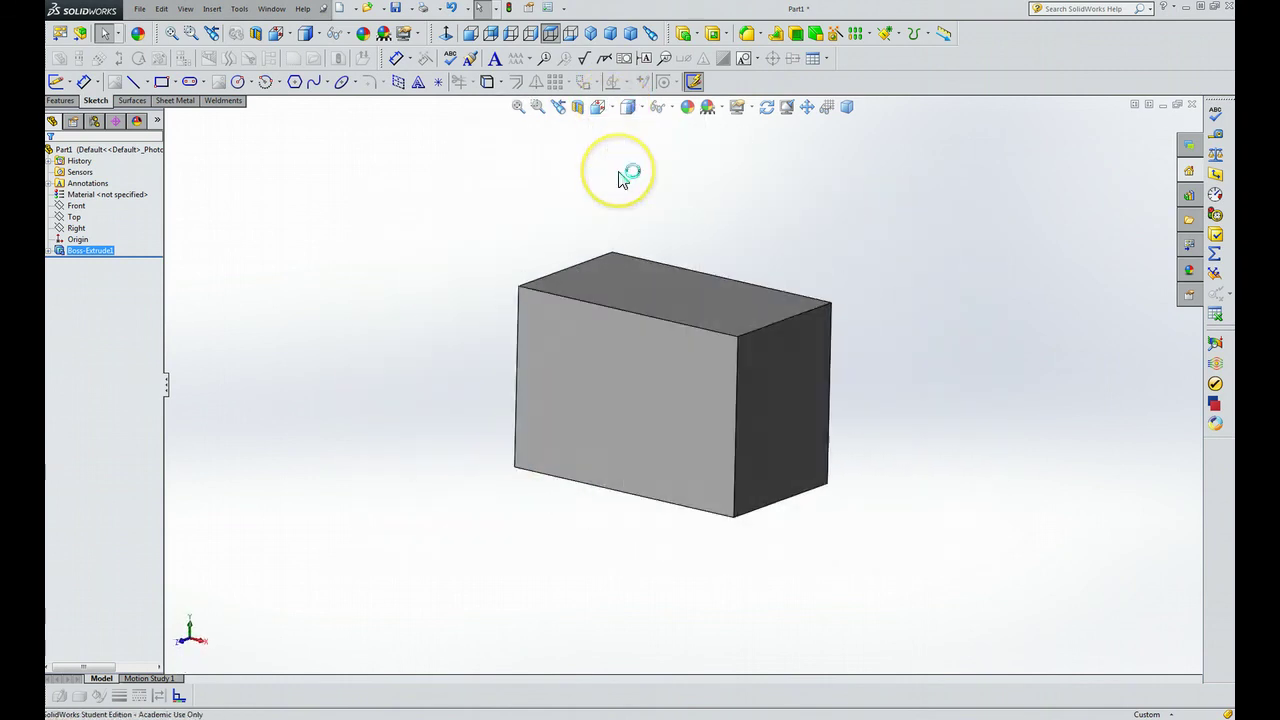
{"action": "left_click", "coordinate": [598, 107]}
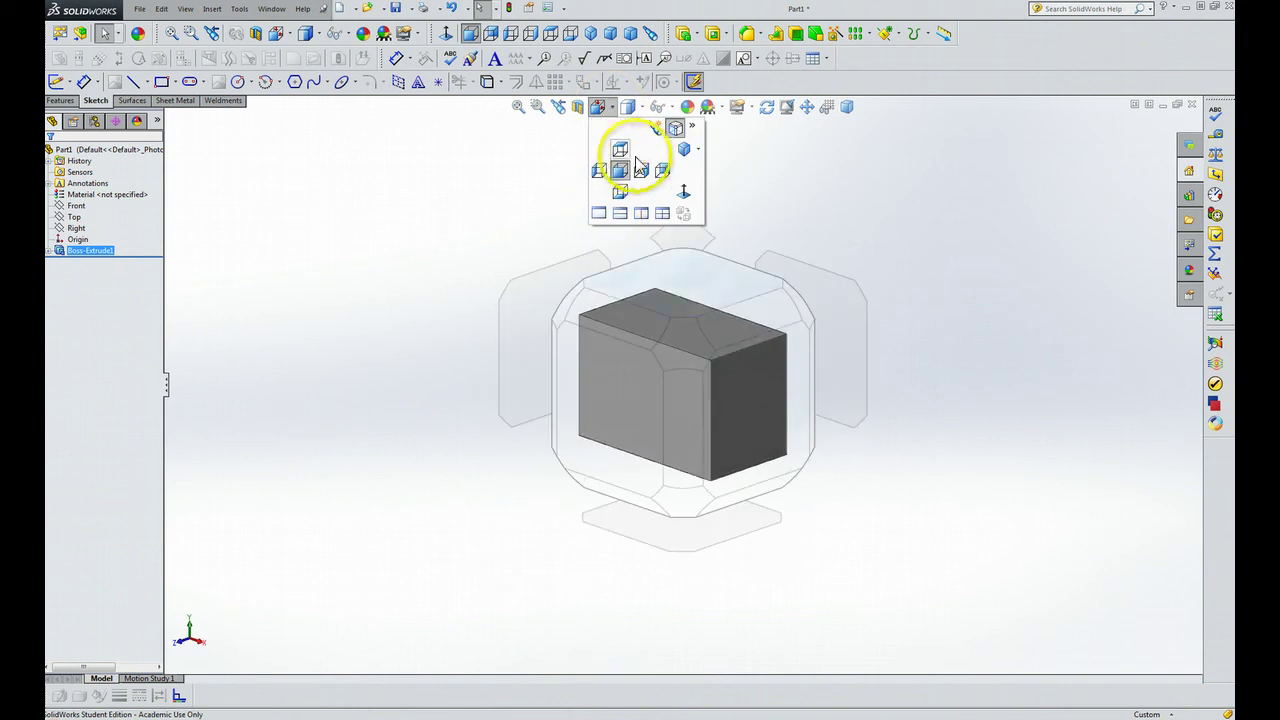
{"action": "left_click", "coordinate": [641, 171]}
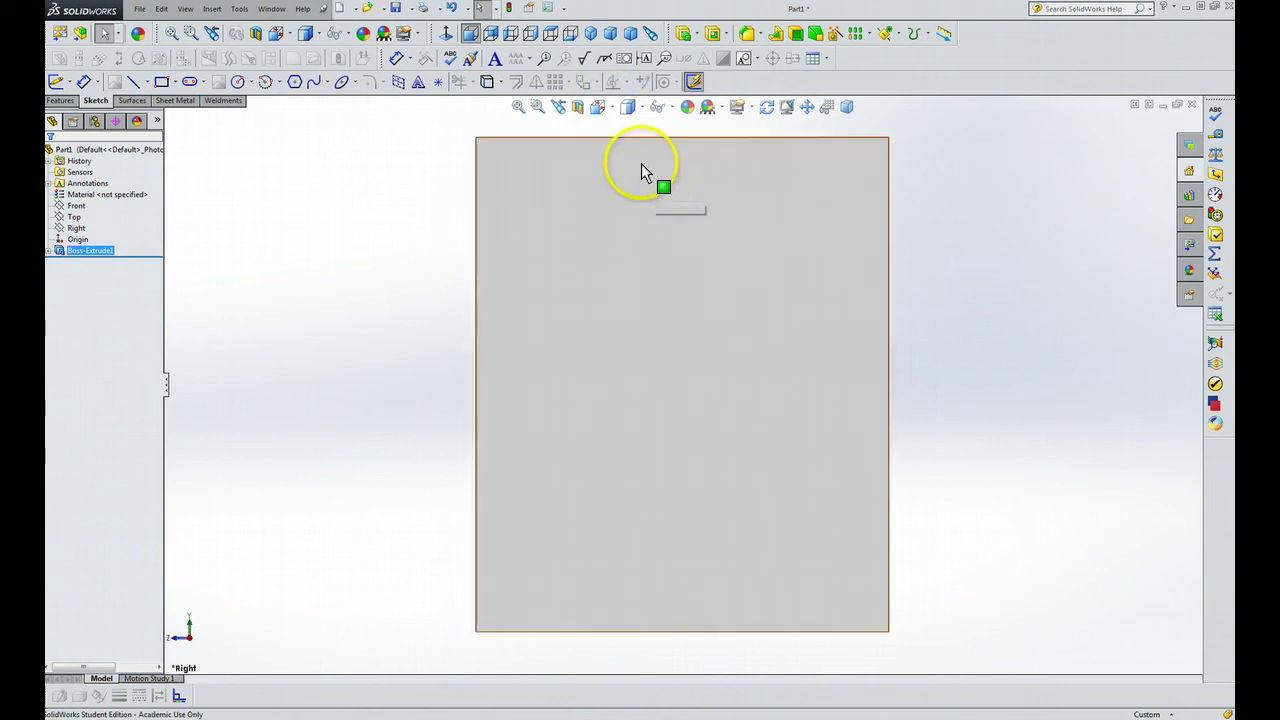
{"action": "left_click", "coordinate": [610, 107]}
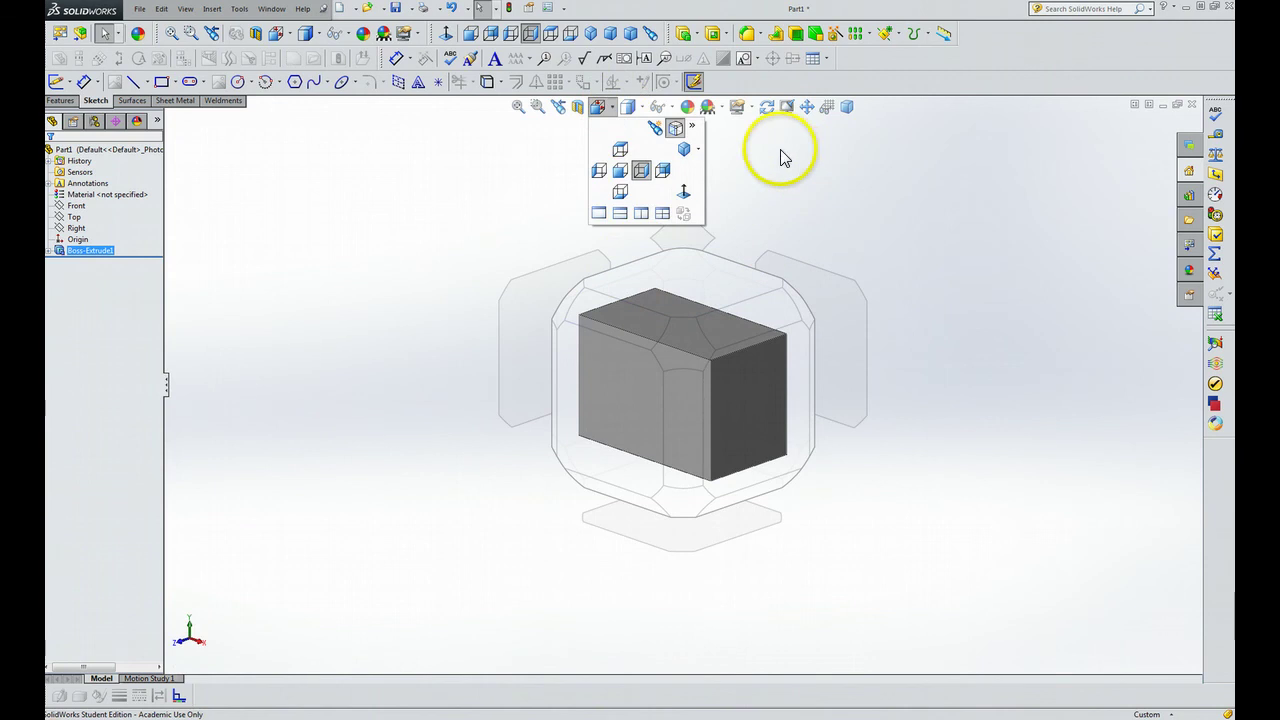
- Show the block in Wireframe and with Hidden Lines Visible, and orient it to the trimetric view
{"action": "left_click", "coordinate": [638, 110]}
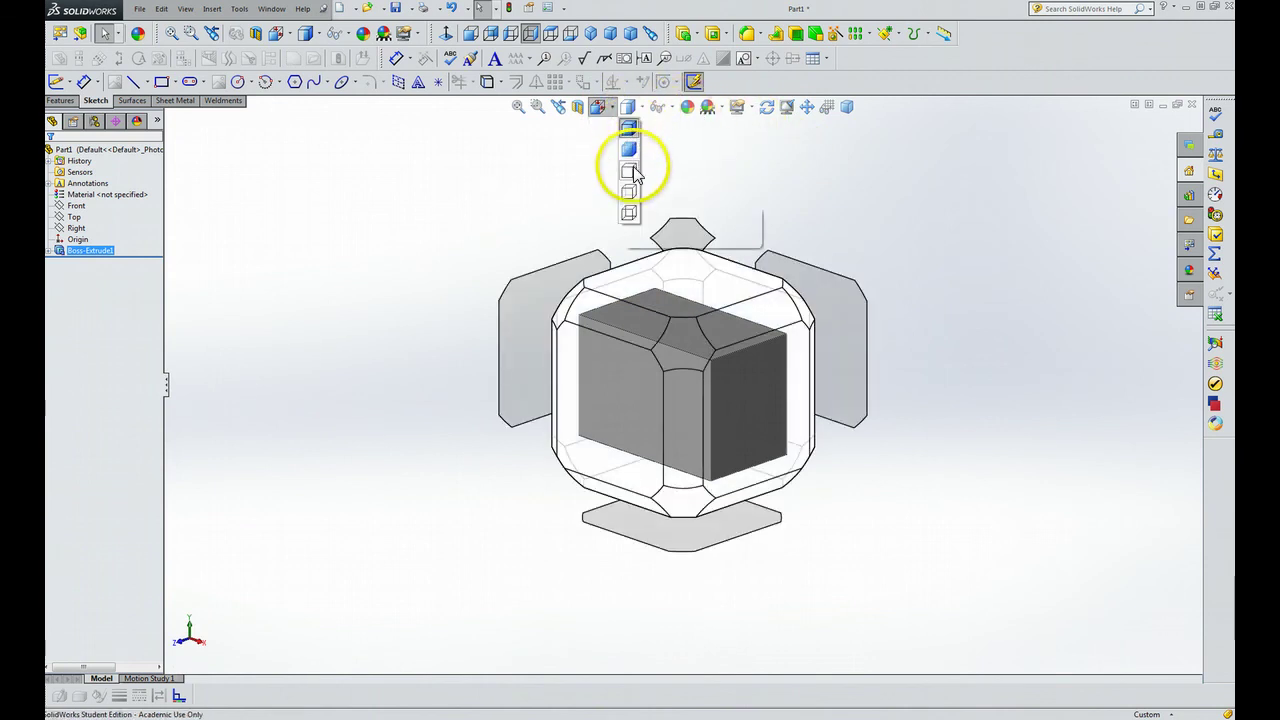
{"action": "left_click", "coordinate": [629, 214]}
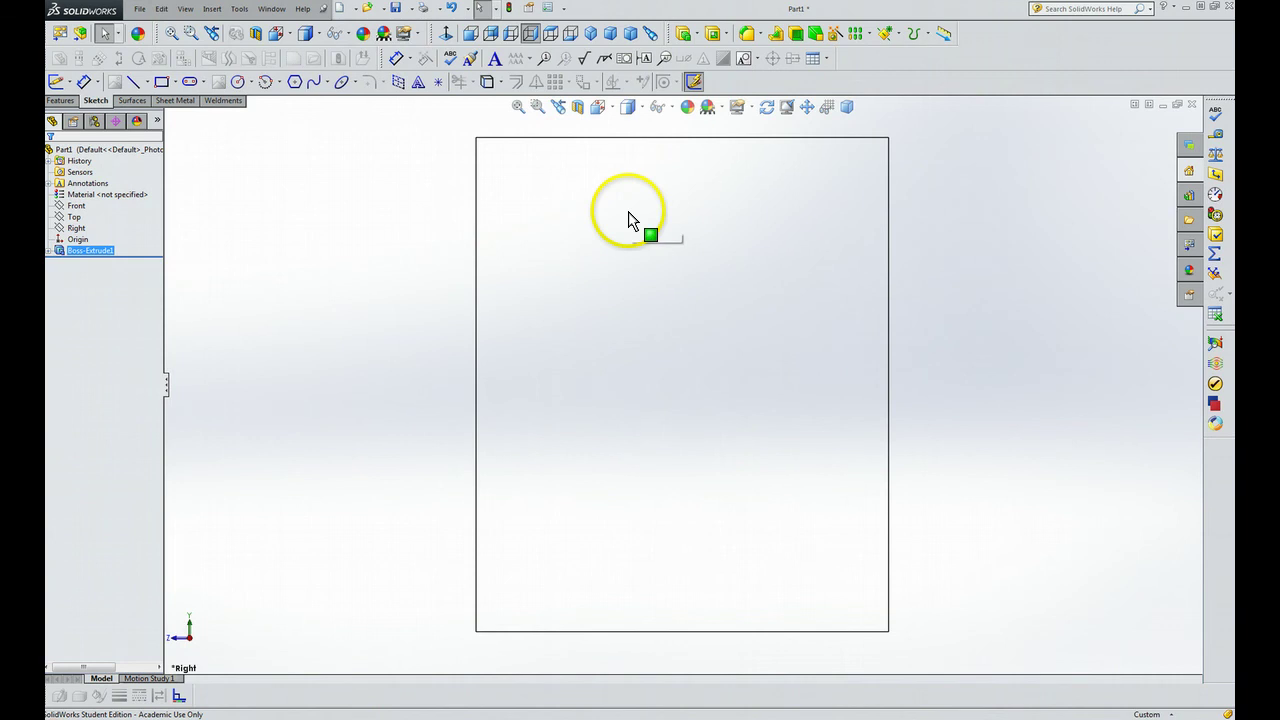
{"action": "left_click", "coordinate": [643, 114]}
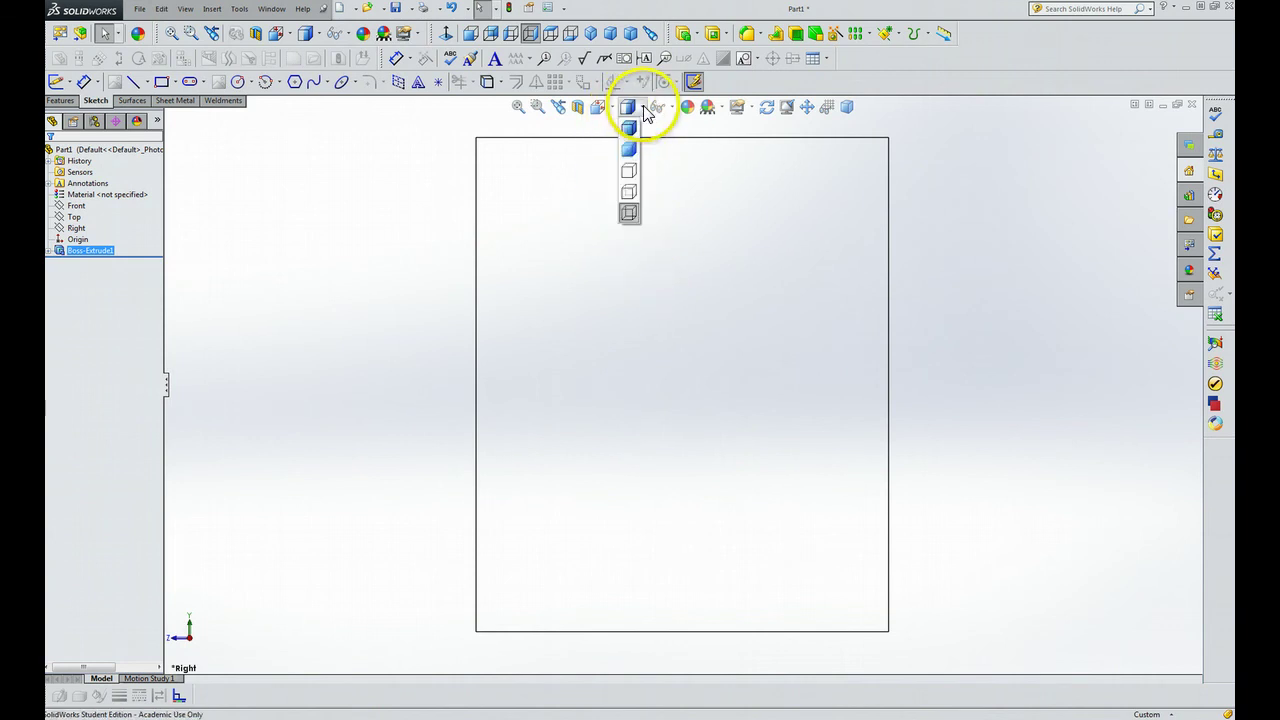
{"action": "left_click", "coordinate": [629, 197]}
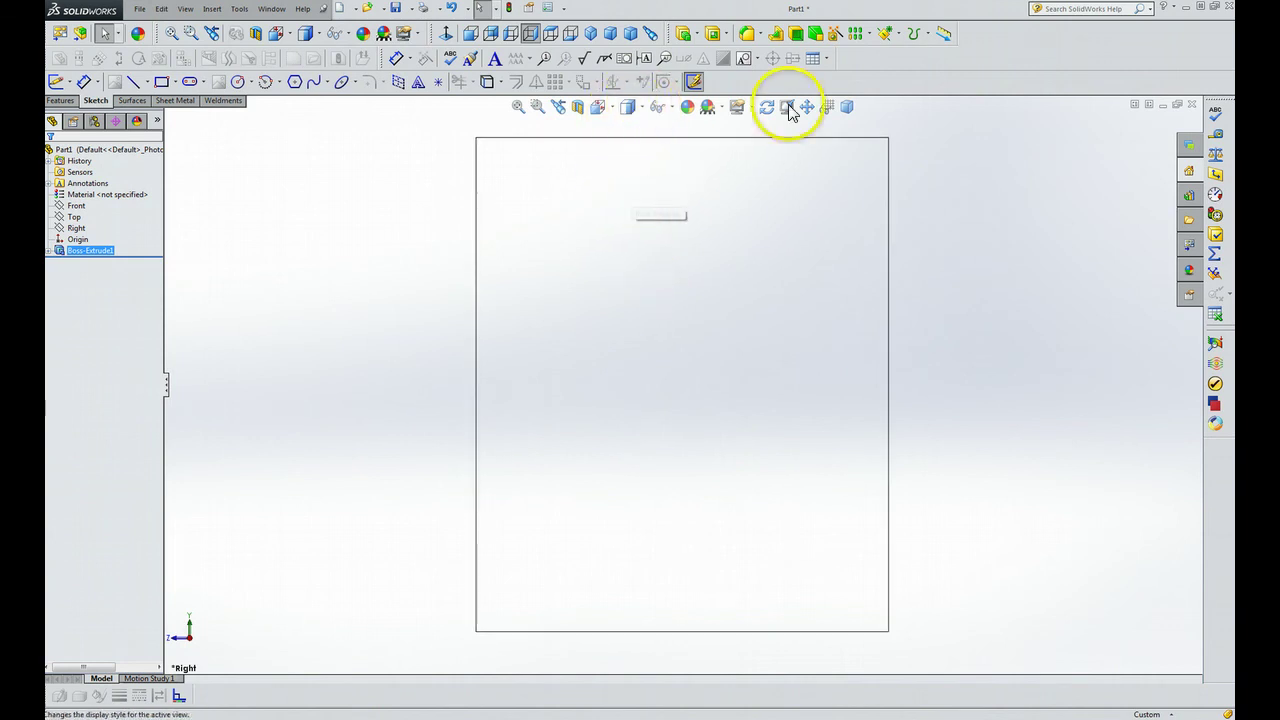
{"action": "left_click", "coordinate": [847, 107]}
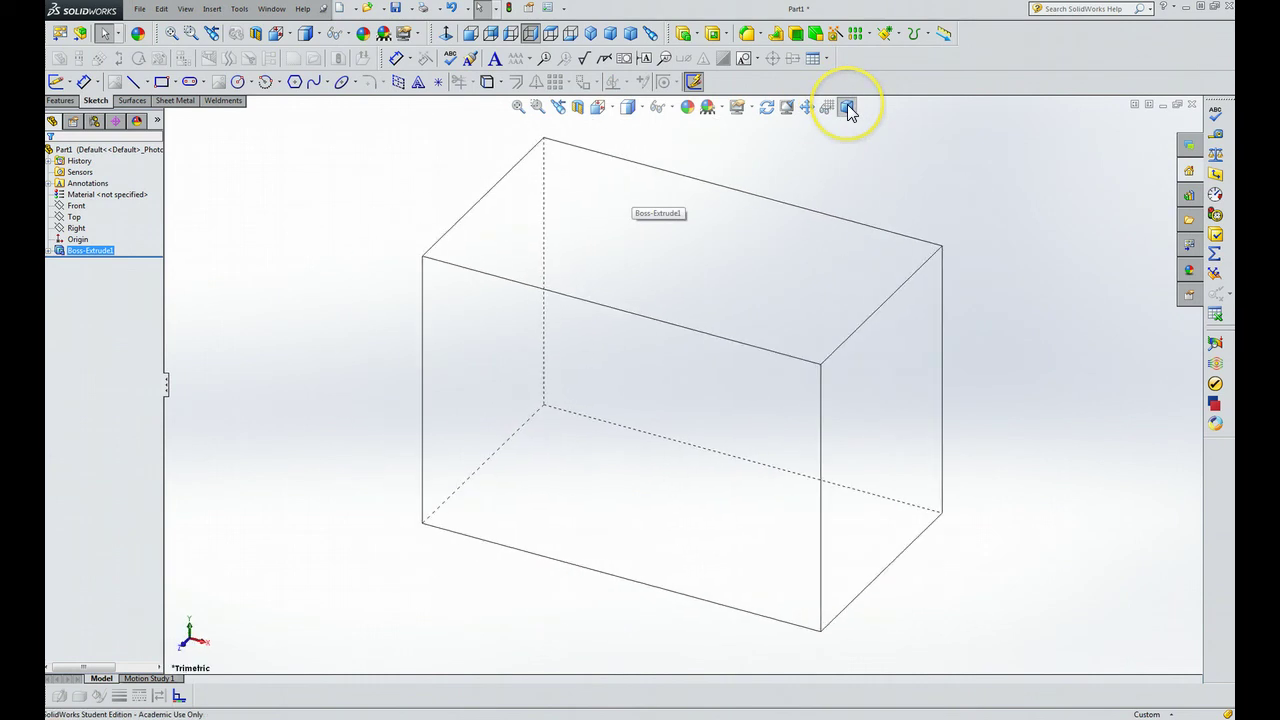
- Try the Hidden Lines Removed and Hidden Lines Visible display styles on the block and finish with Wireframe
{"action": "left_click", "coordinate": [657, 107]}
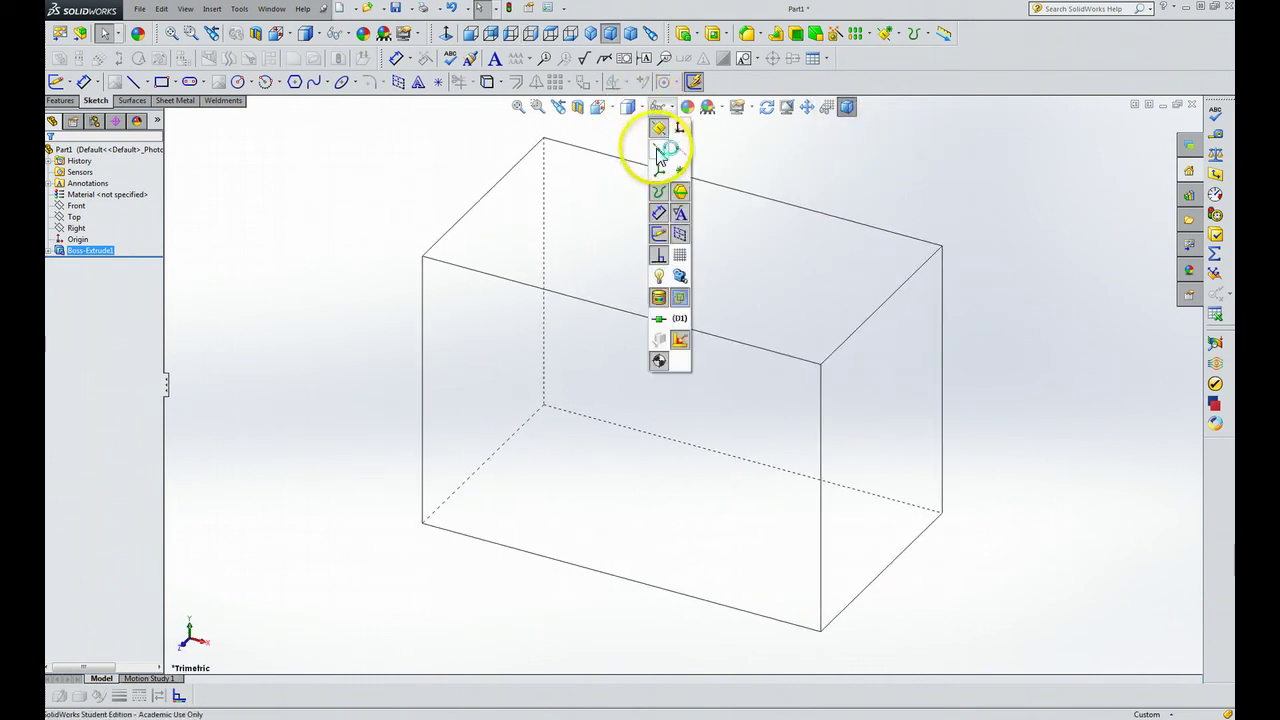
{"action": "left_click", "coordinate": [644, 107]}
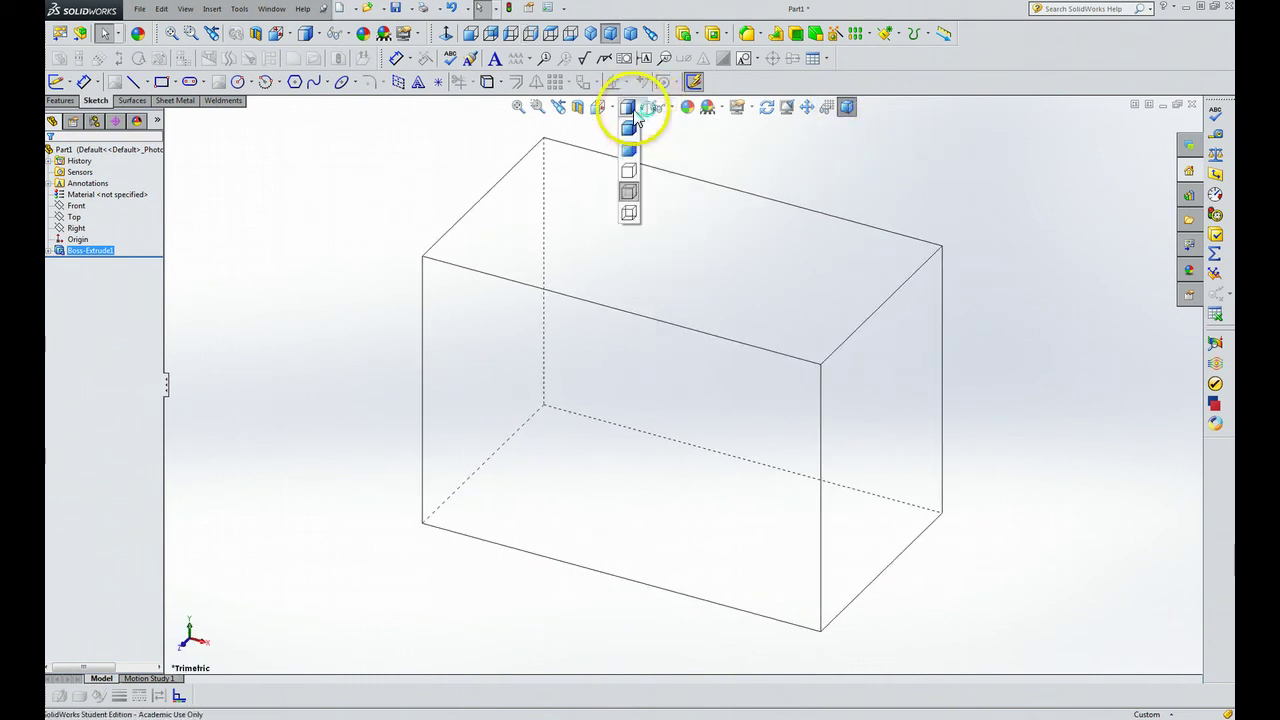
{"action": "left_click", "coordinate": [632, 172]}
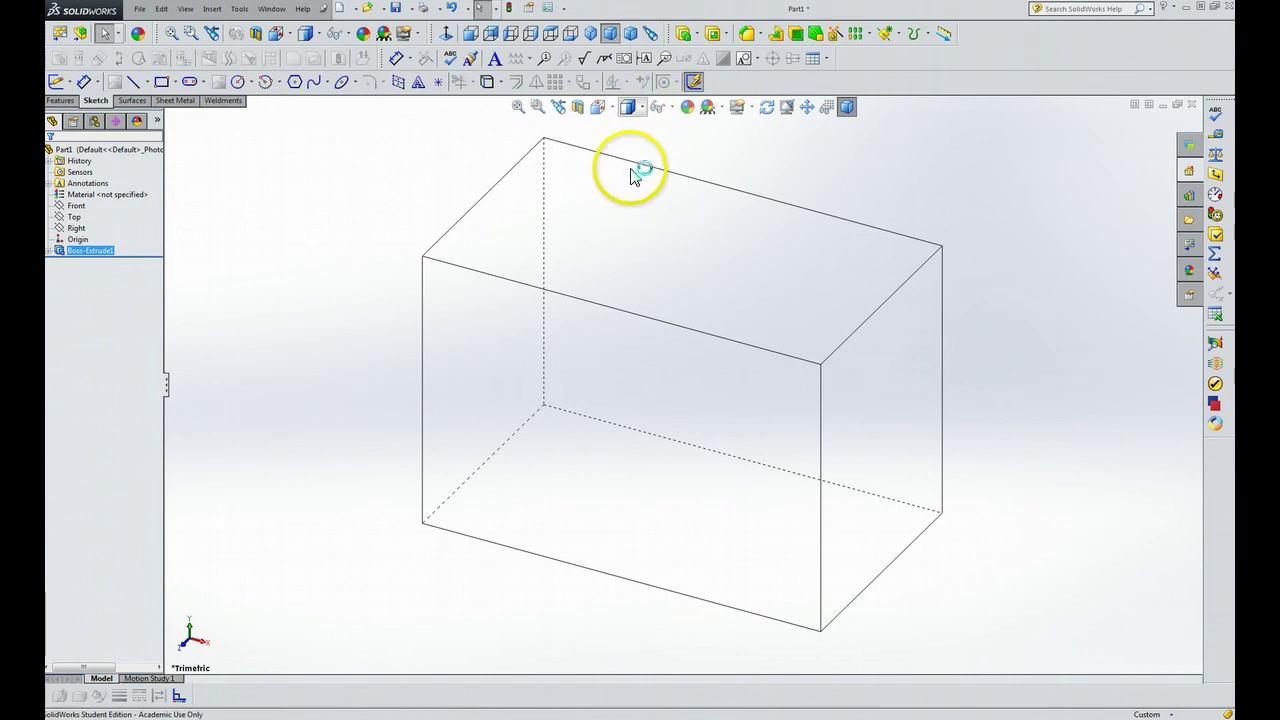
{"action": "left_click", "coordinate": [644, 108]}
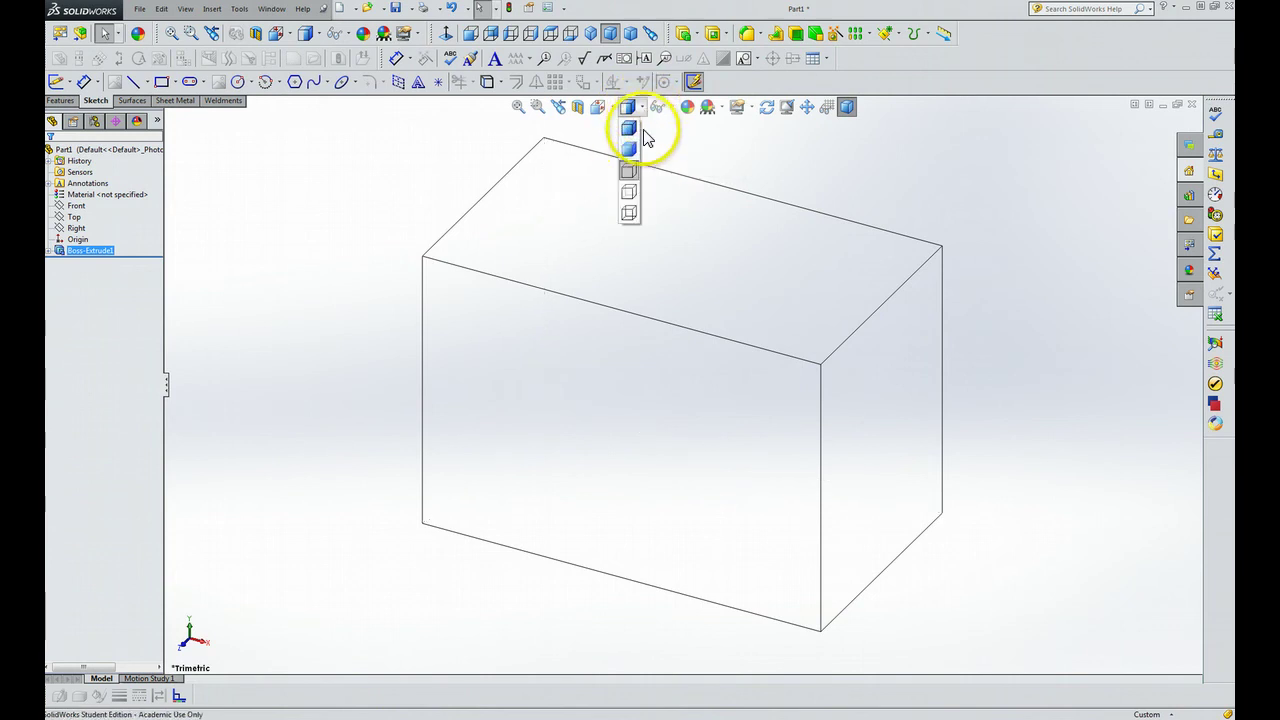
{"action": "left_click", "coordinate": [629, 192]}
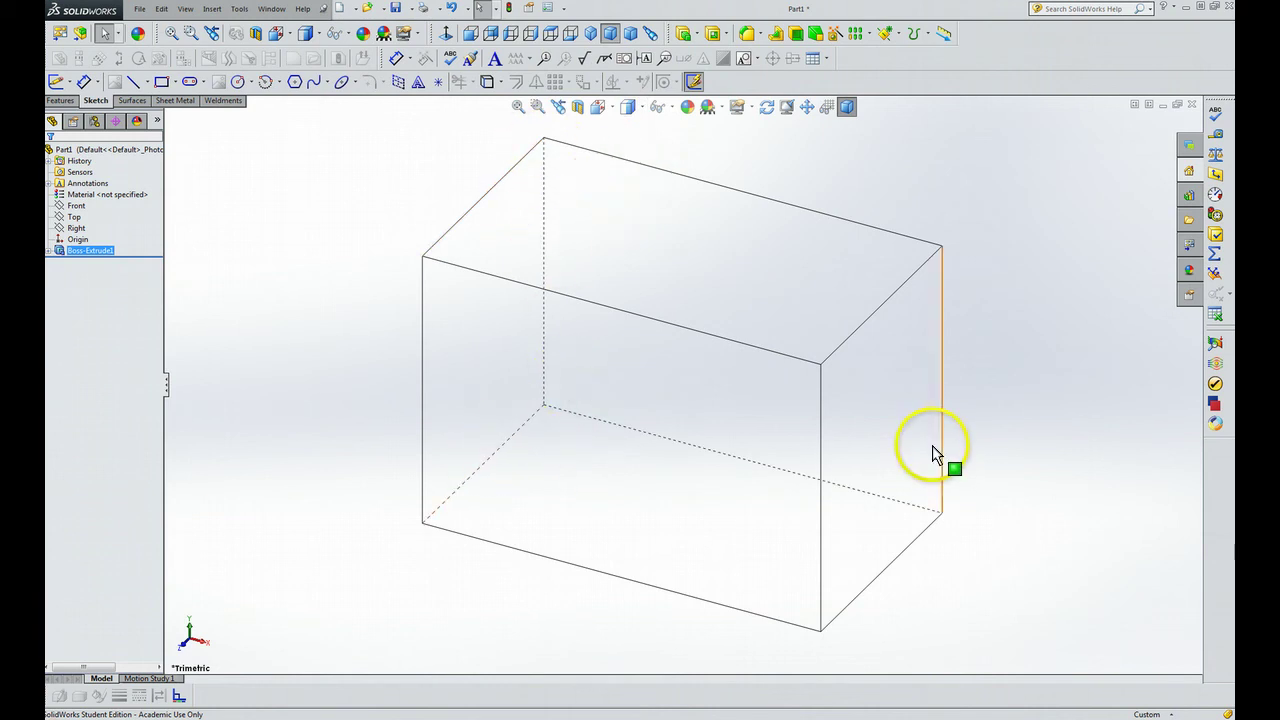
{"action": "left_click", "coordinate": [642, 110]}
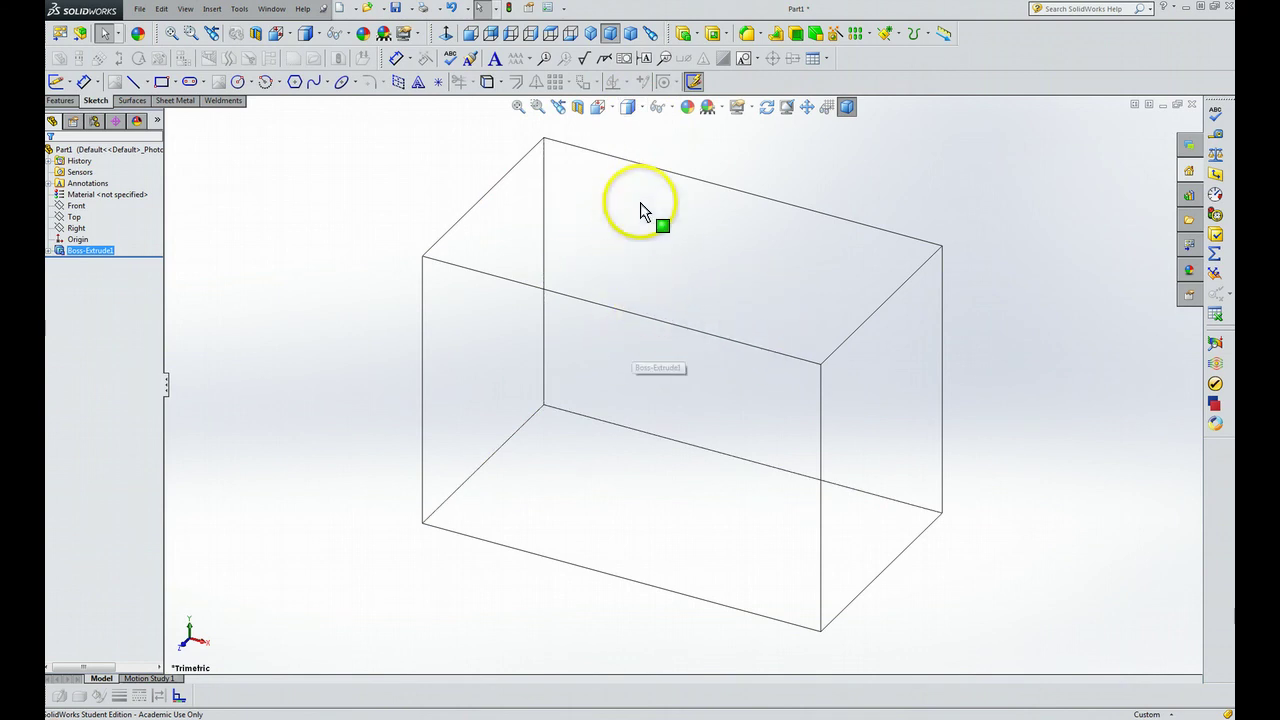
- View the wireframe block in isometric orientation and return it to the trimetric view
{"action": "left_click", "coordinate": [612, 112]}
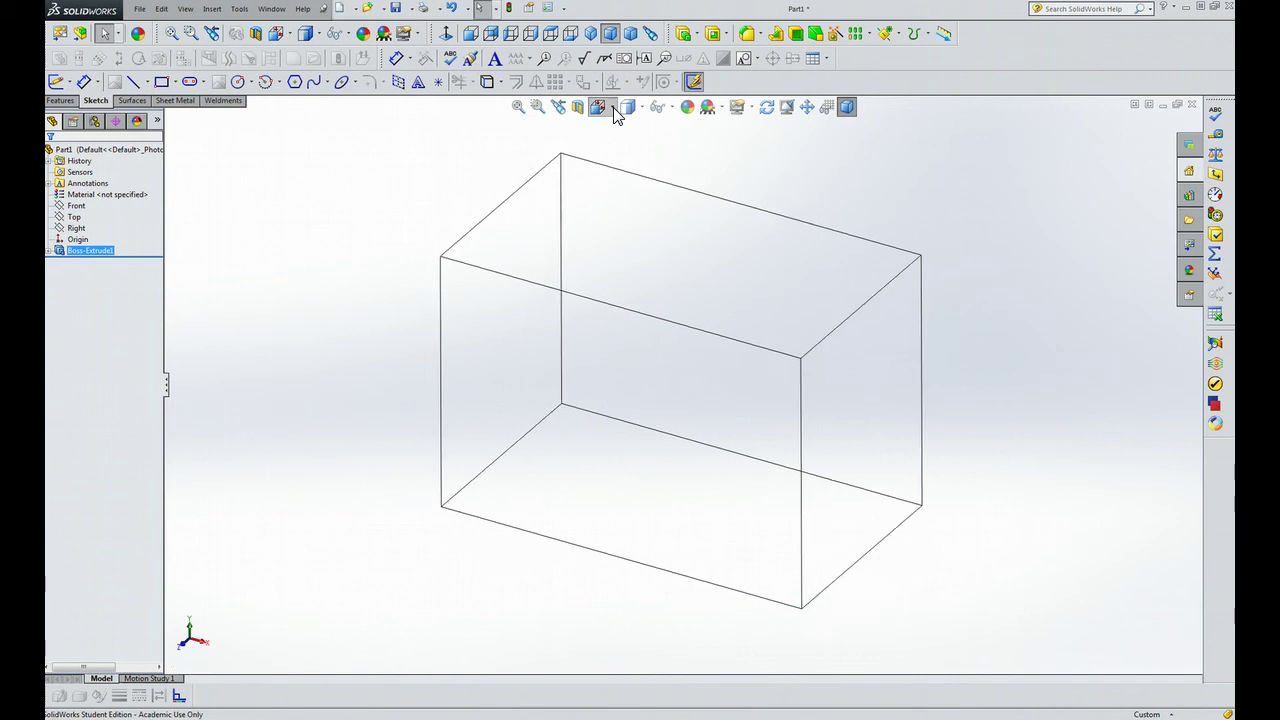
{"action": "left_click", "coordinate": [614, 113]}
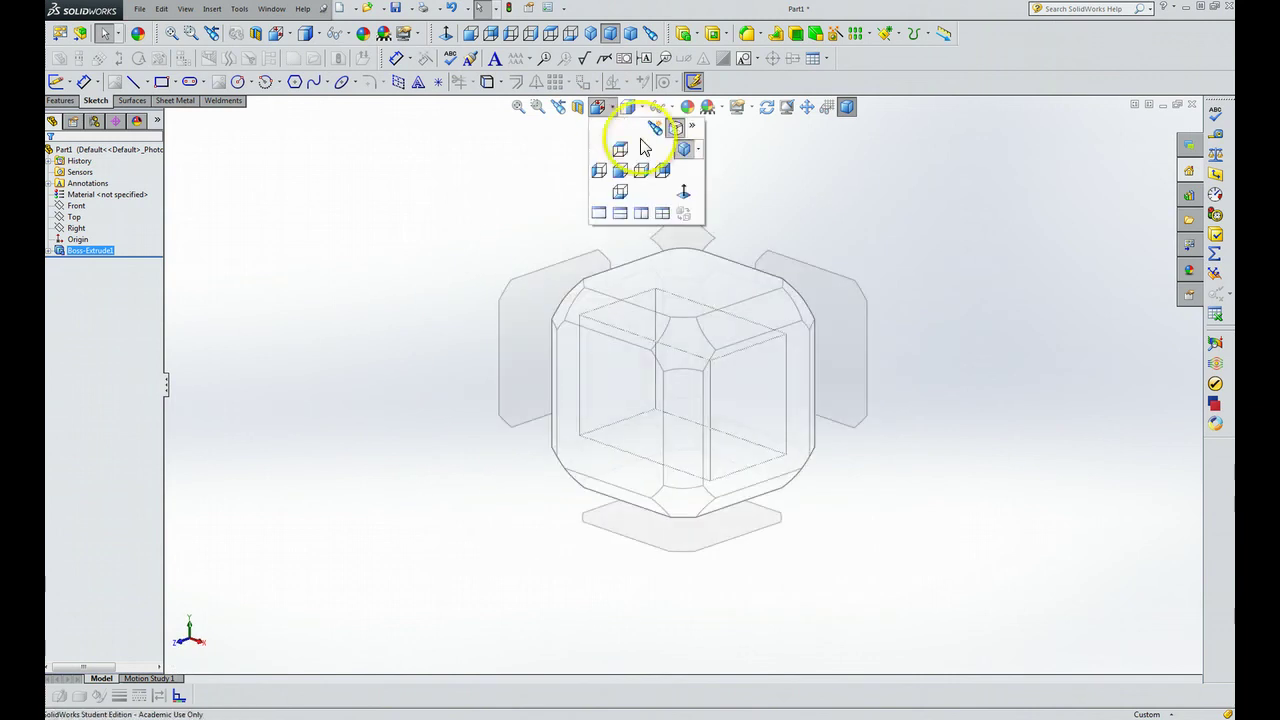
{"action": "left_click", "coordinate": [845, 110]}
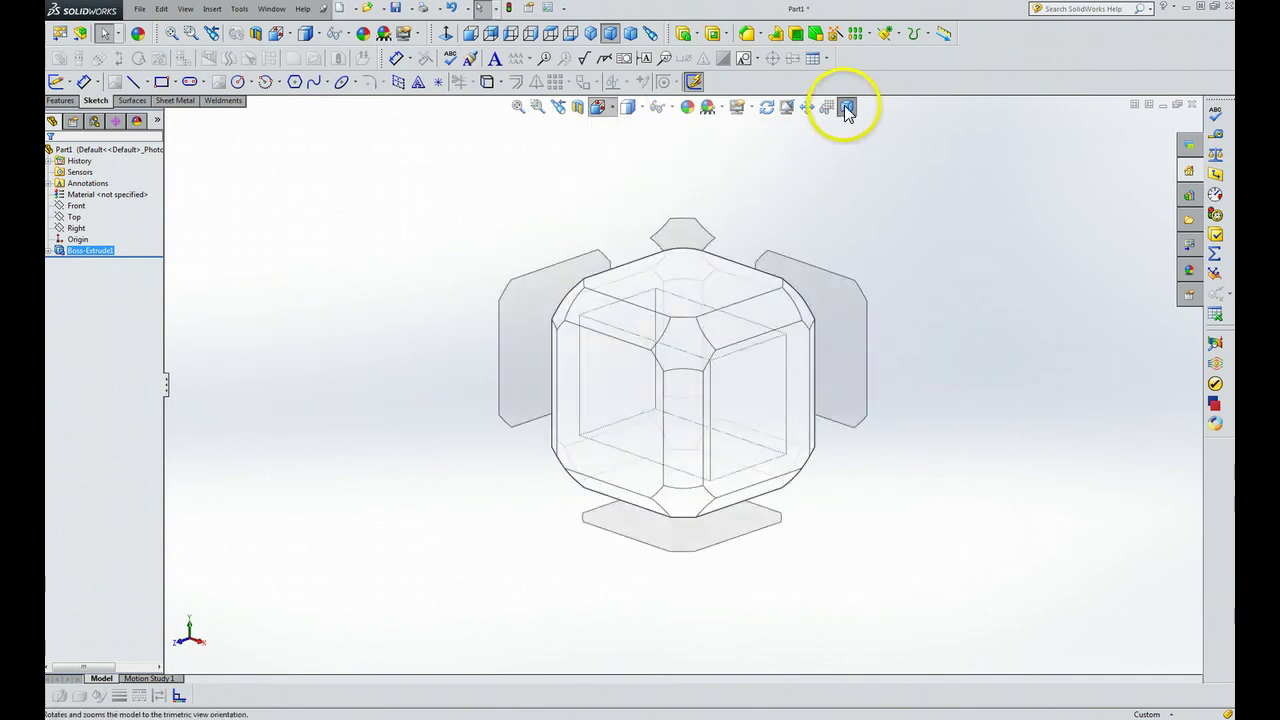
{"action": "left_click", "coordinate": [610, 106]}
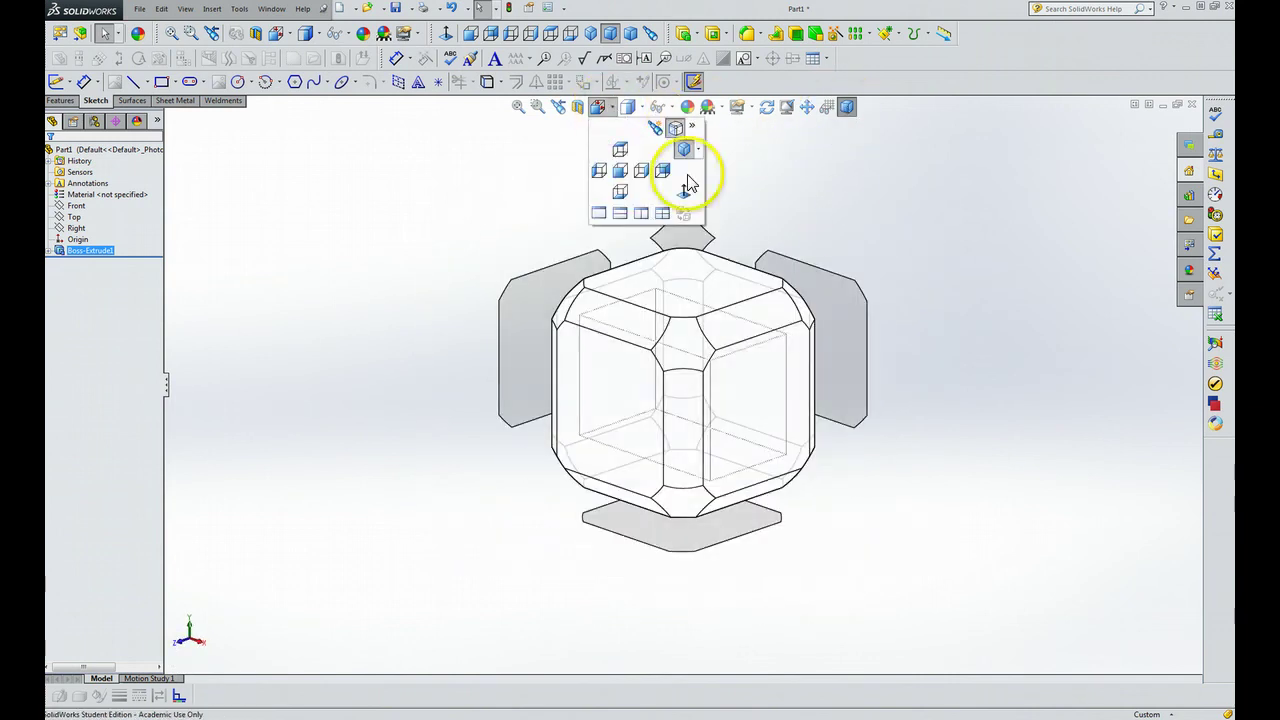
{"action": "left_click", "coordinate": [675, 128]}
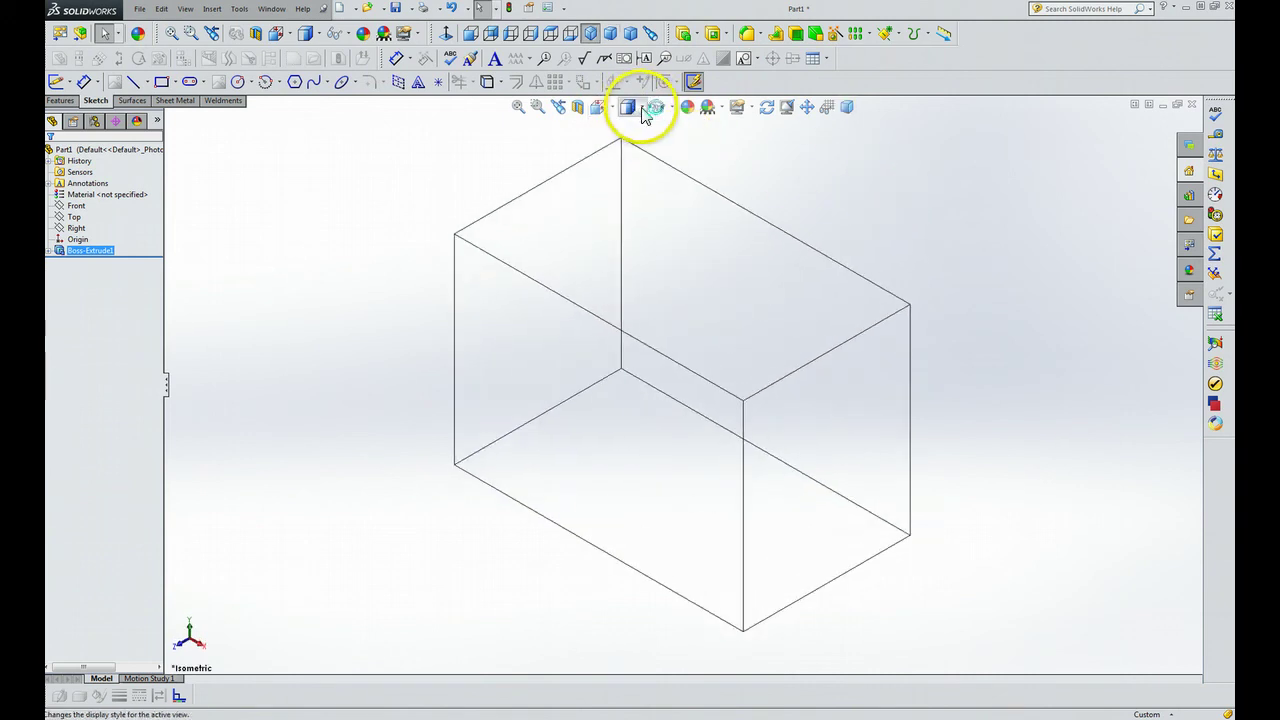
{"action": "left_click", "coordinate": [849, 107]}
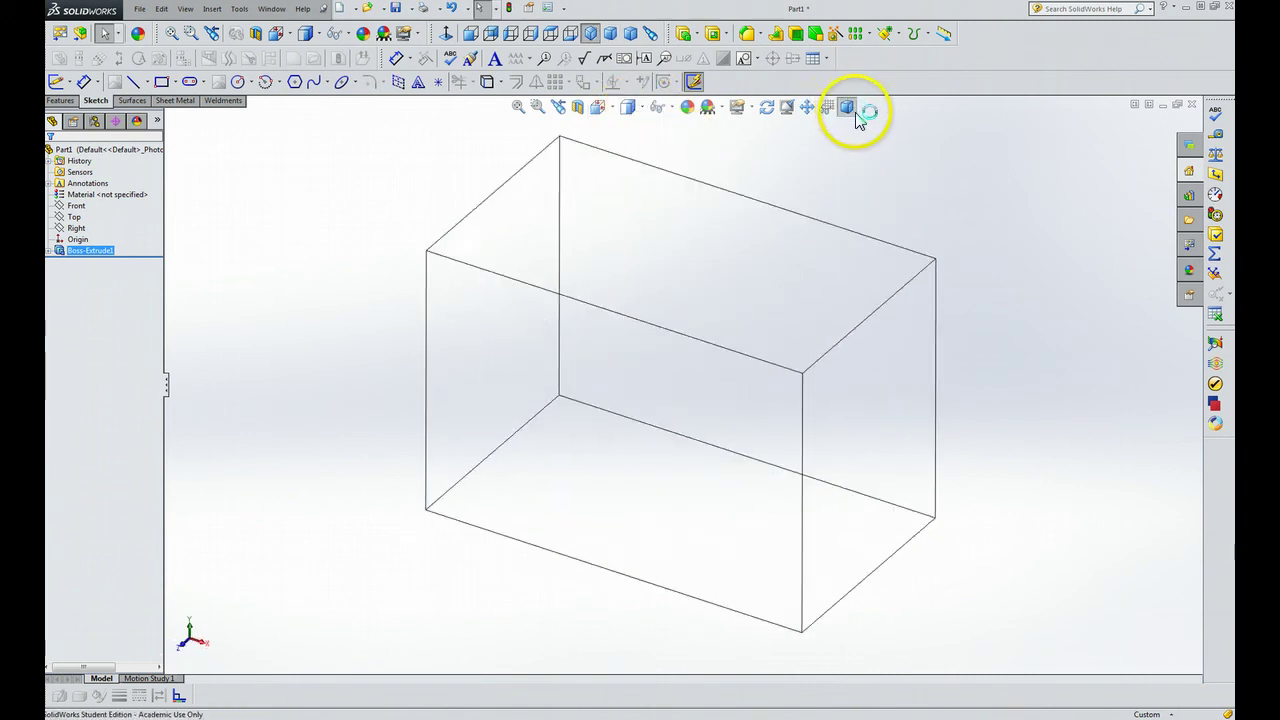